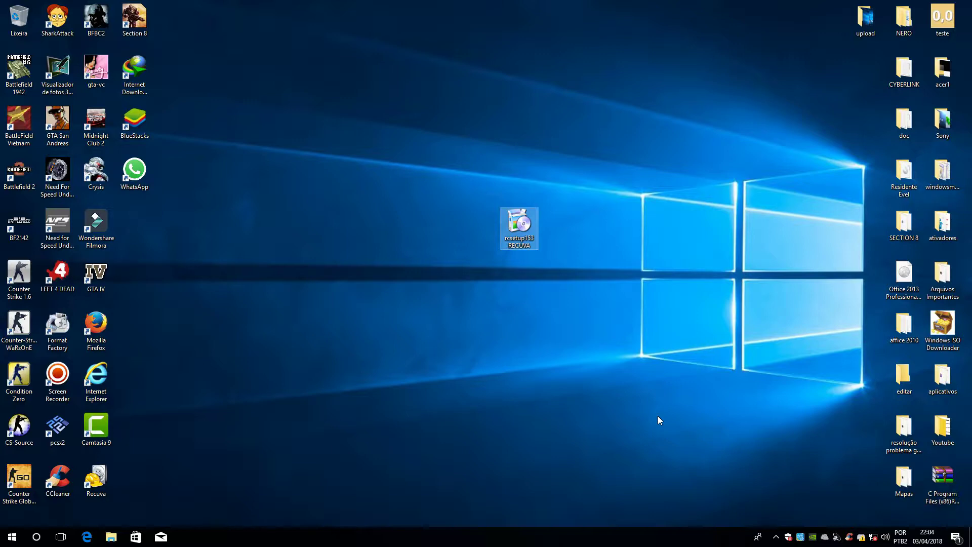
# Install Recuva v1.53 from the rcsetup153 installer in Português do Brasil, without Google Chrome, and finish with the manual reboot option
pyautogui.click(168, 470)
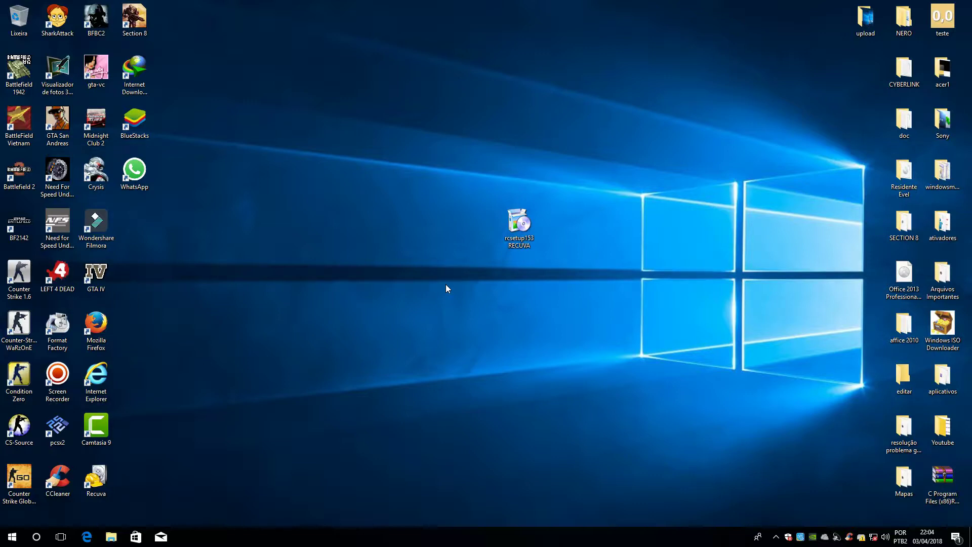
pyautogui.click(519, 225)
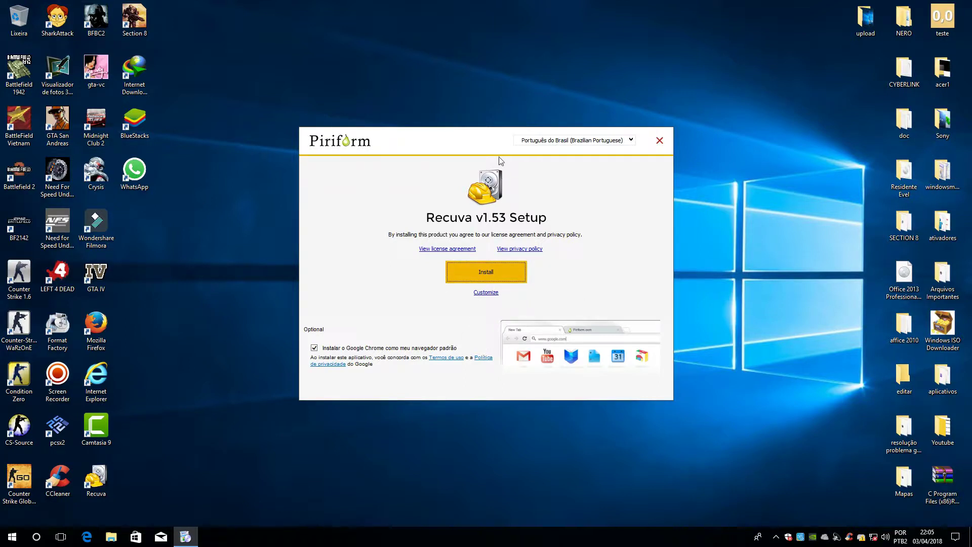
pyautogui.click(601, 143)
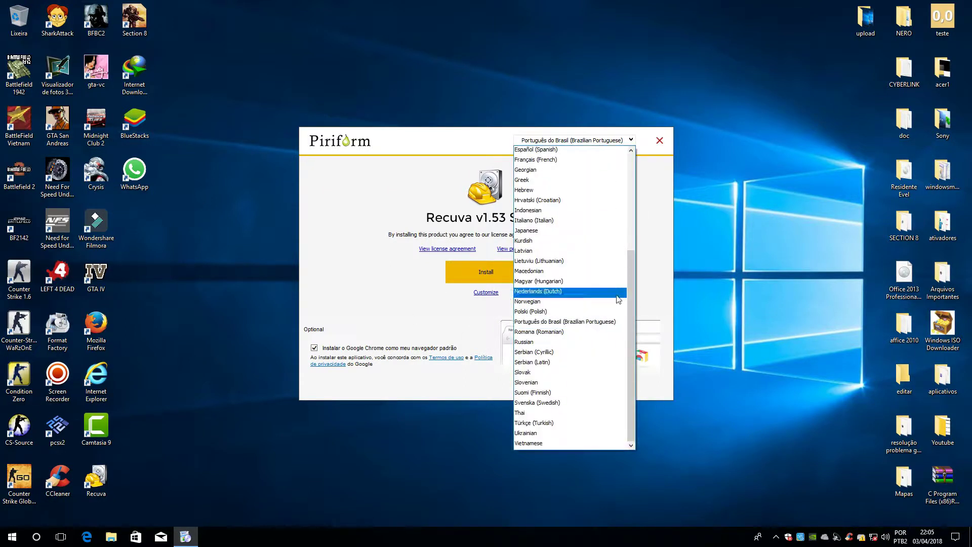
pyautogui.click(607, 324)
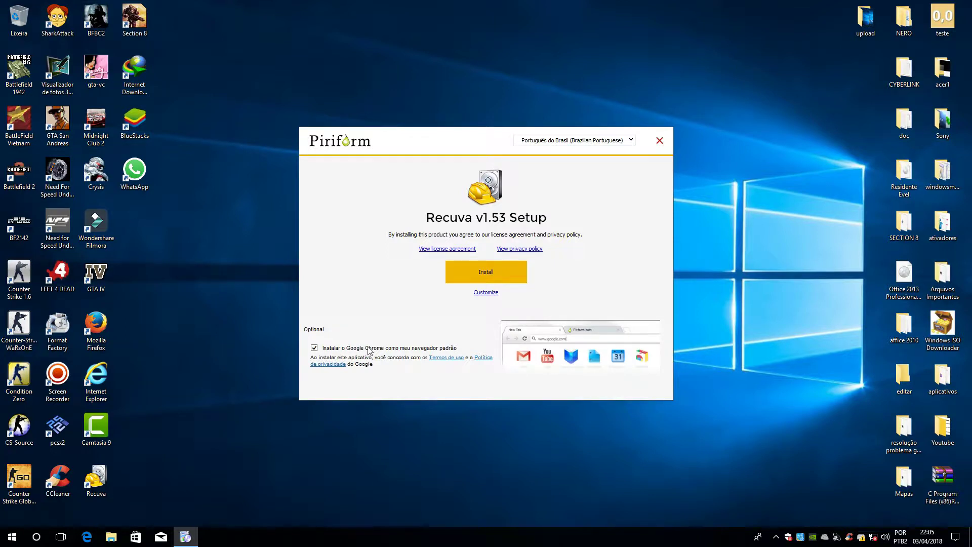
pyautogui.click(334, 349)
pyautogui.click(493, 280)
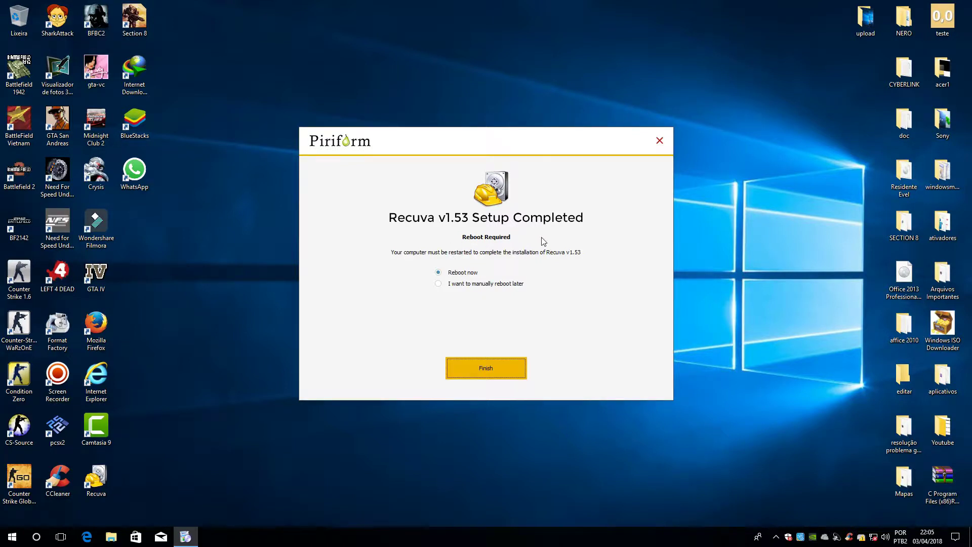
pyautogui.click(438, 284)
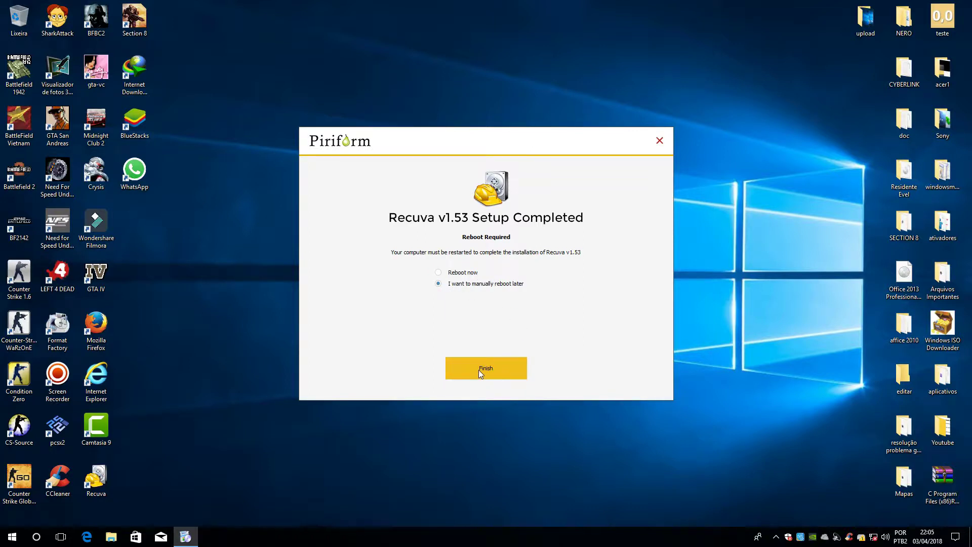
pyautogui.click(496, 370)
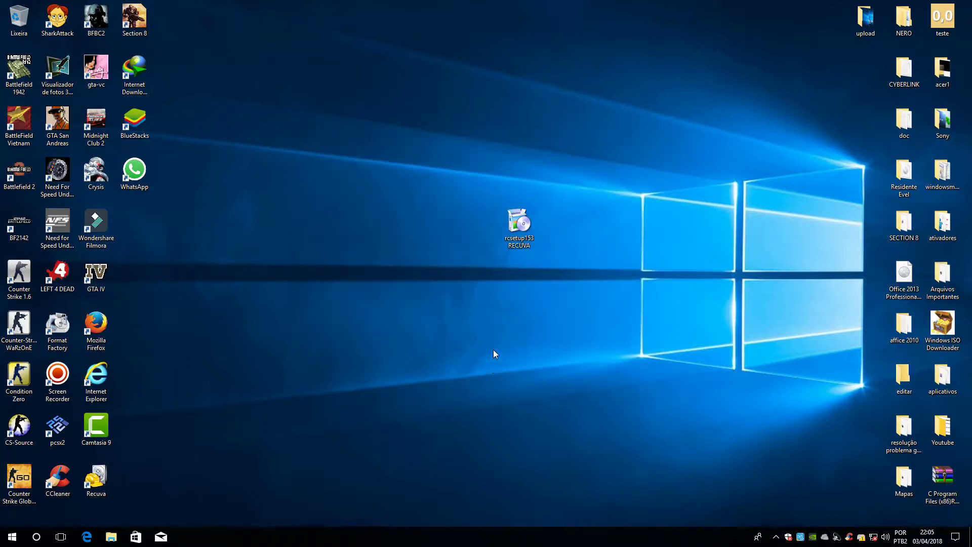
# Launch Recuva from the desktop and choose Imagens as the file type to recover in the wizard
pyautogui.doubleClick(99, 481)
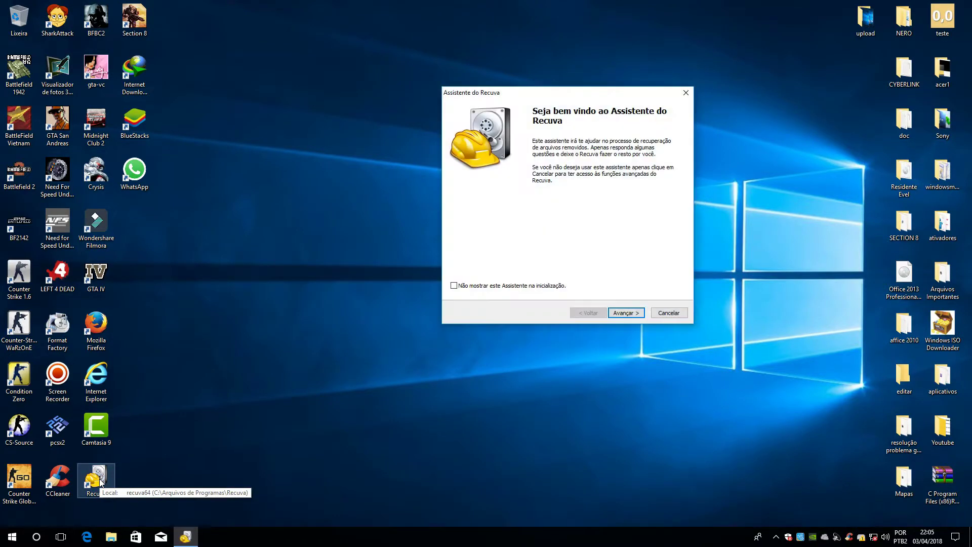
pyautogui.moveTo(585, 97); pyautogui.dragTo(536, 158)
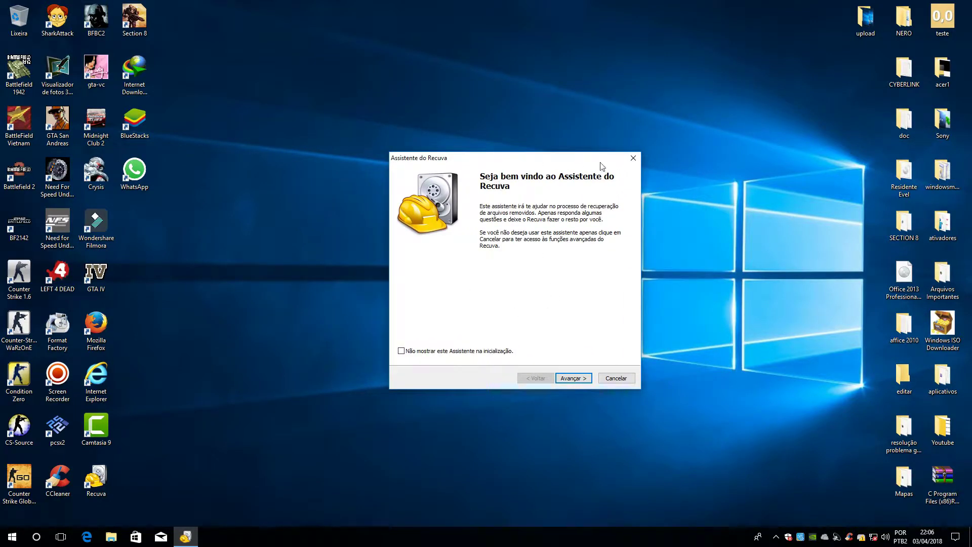
pyautogui.click(574, 379)
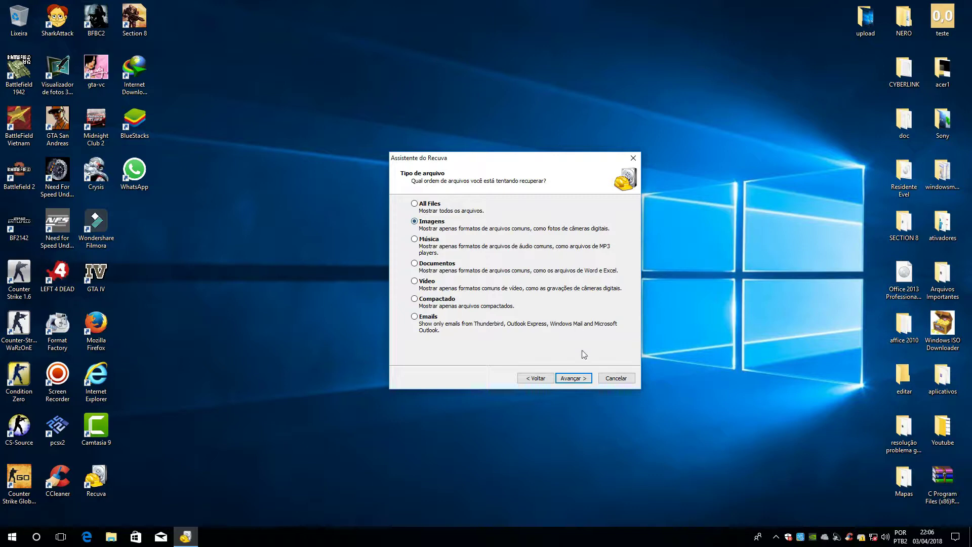
pyautogui.click(577, 380)
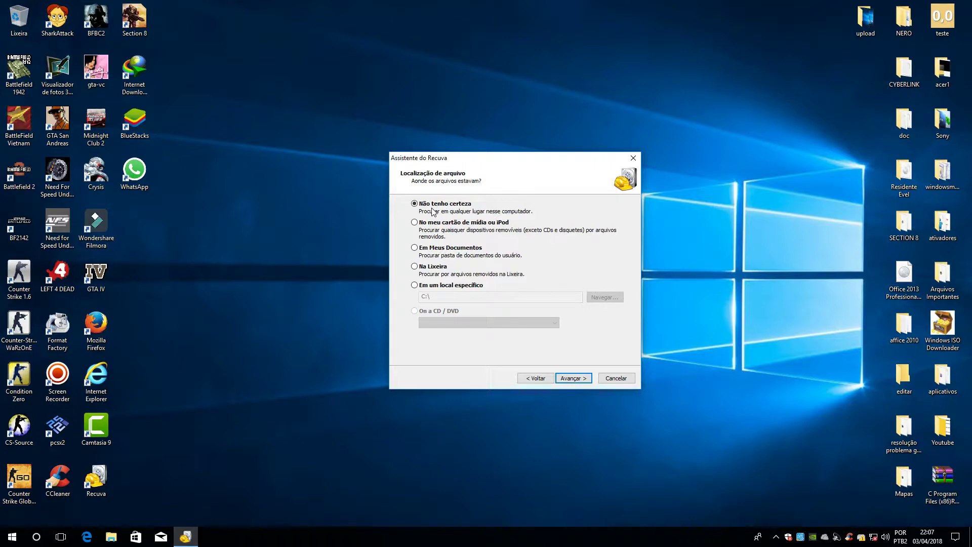
# Set the wizard to search a specific location, choosing Disco Local (C:) in the folder browser, and accept it
pyautogui.click(422, 287)
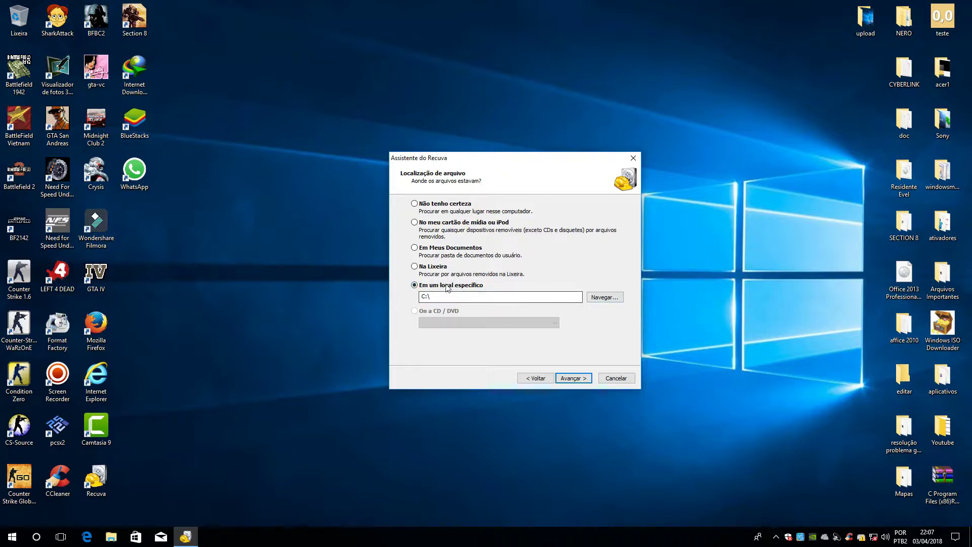
pyautogui.click(424, 295)
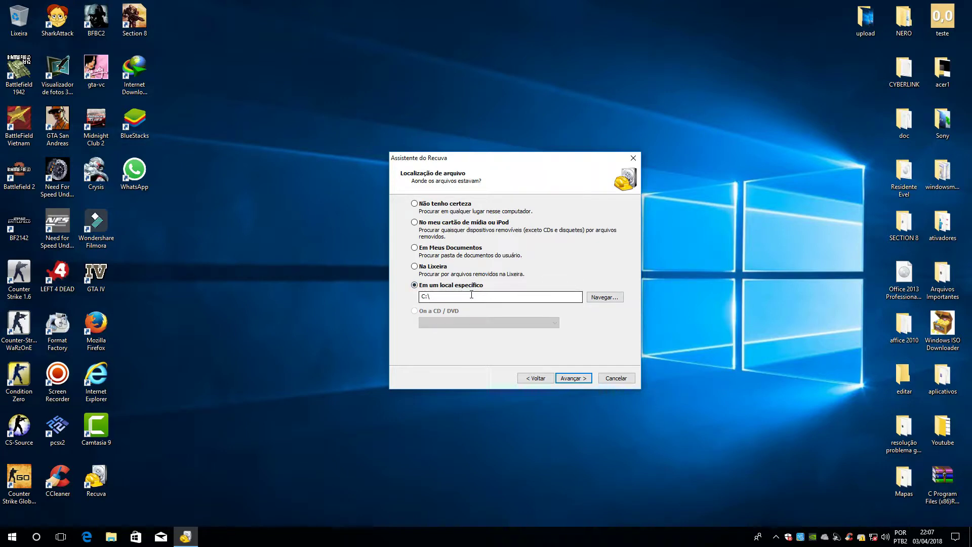
pyautogui.click(605, 298)
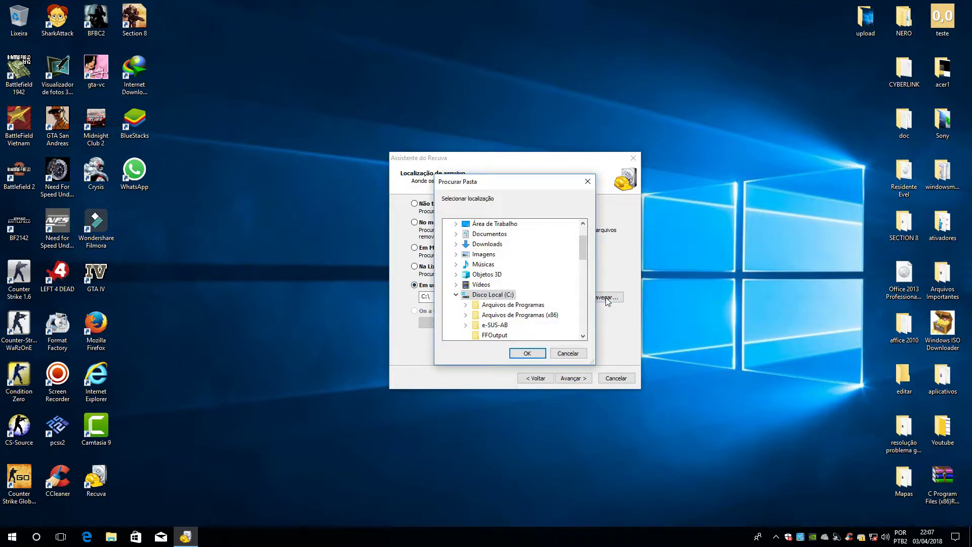
pyautogui.scroll(-2, 560, 277)
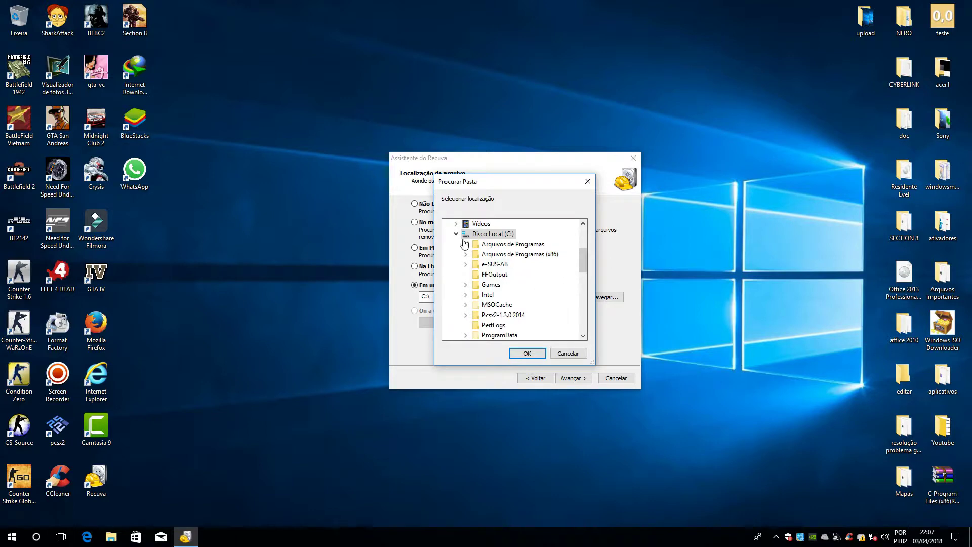
pyautogui.click(457, 234)
pyautogui.scroll(-1, 501, 259)
pyautogui.scroll(1, 501, 260)
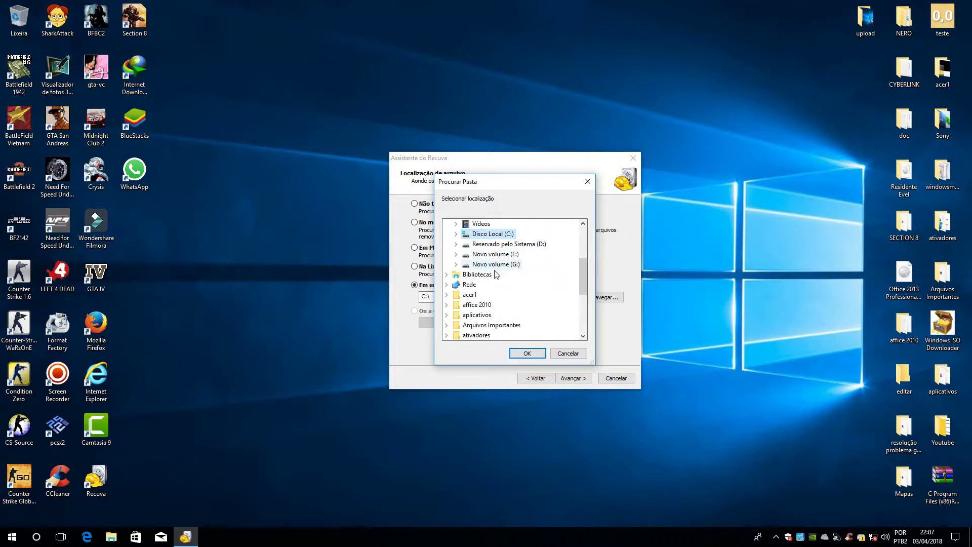
pyautogui.scroll(-1, 520, 283)
pyautogui.scroll(-3, 520, 283)
pyautogui.scroll(4, 520, 283)
pyautogui.scroll(-4, 520, 283)
pyautogui.scroll(4, 522, 287)
pyautogui.scroll(3, 521, 285)
pyautogui.scroll(-2, 521, 285)
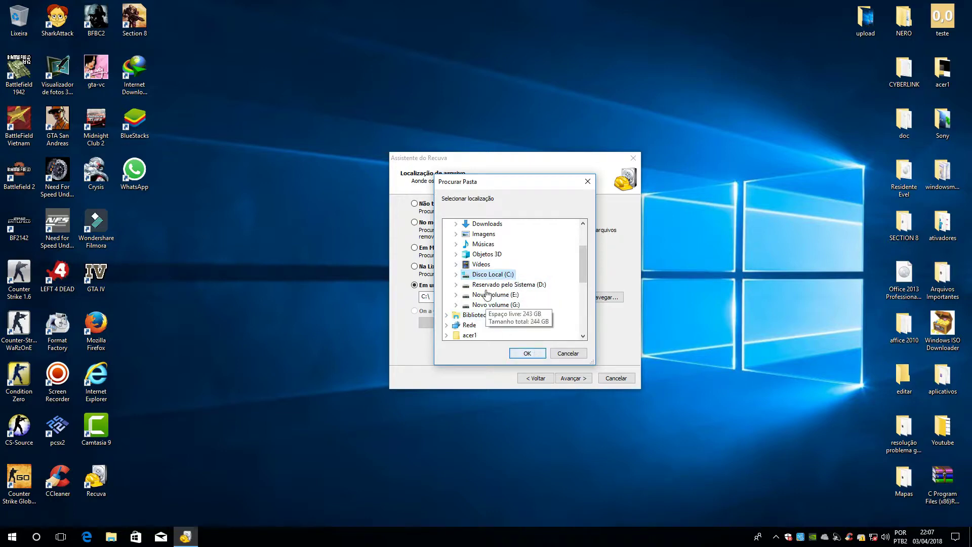
pyautogui.click(527, 353)
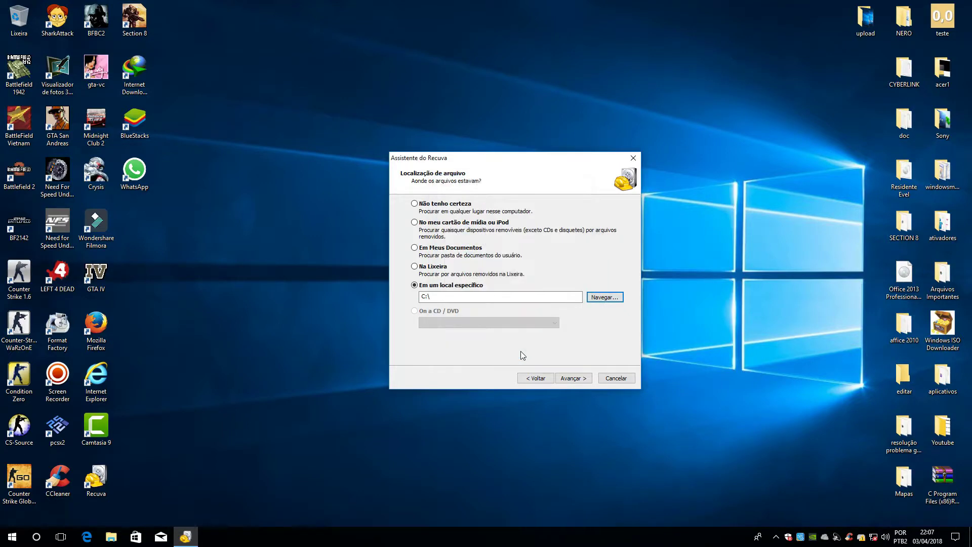
pyautogui.click(575, 382)
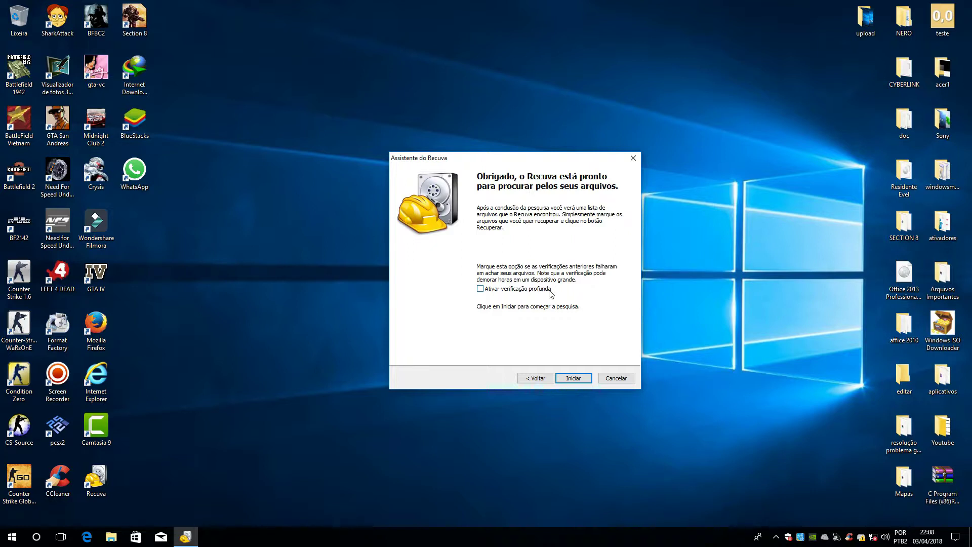
# Scan the C: drive without deep verification and look through the deleted images found
pyautogui.click(578, 379)
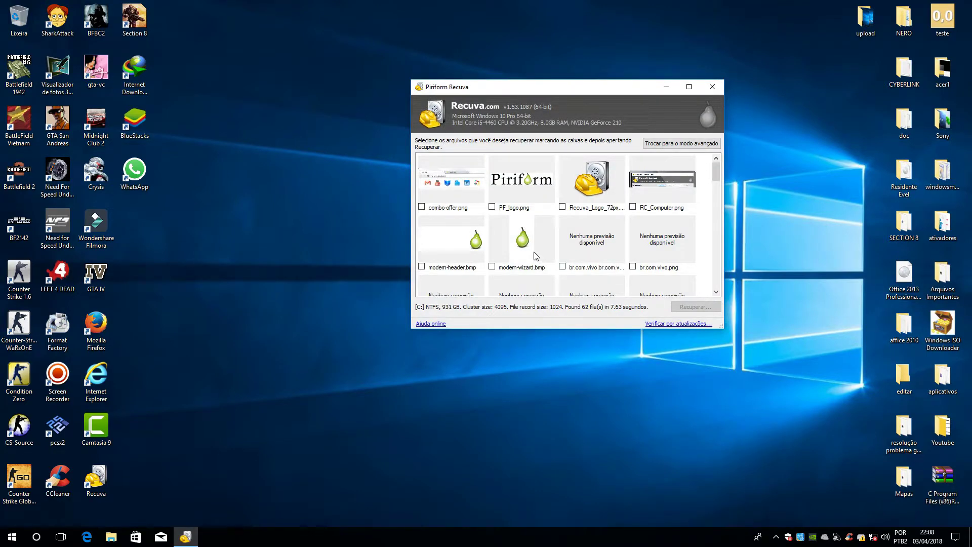
pyautogui.scroll(-5, 518, 221)
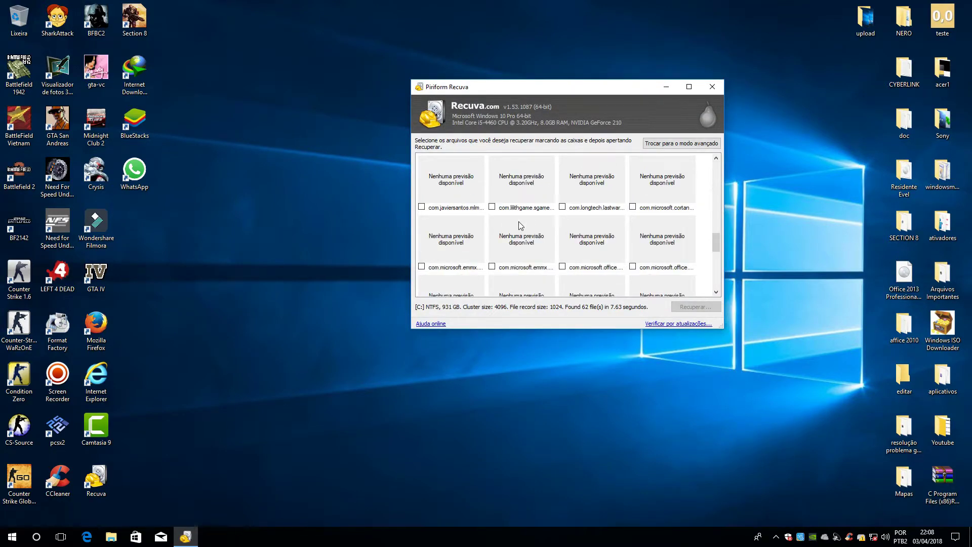
pyautogui.scroll(5, 518, 222)
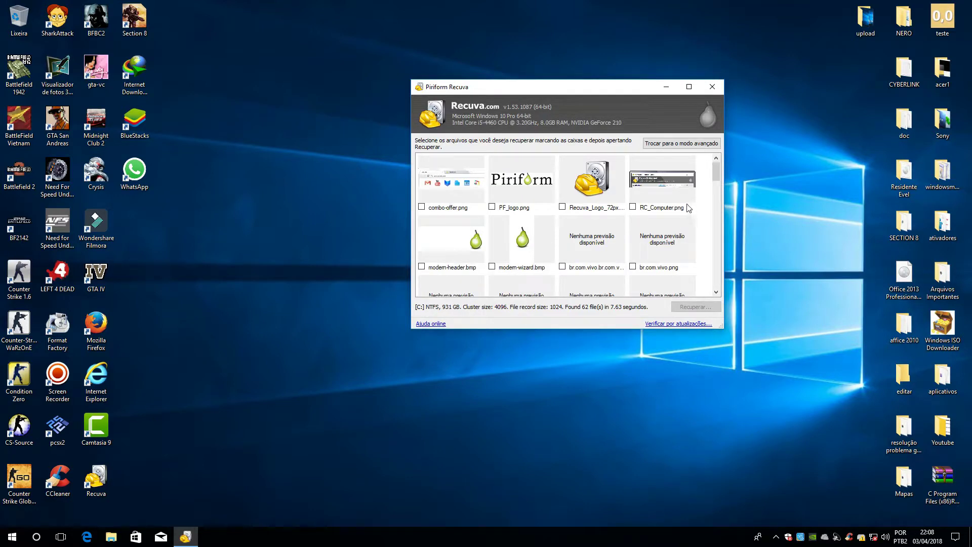
# Recover PF_logo.png to Área de Trabalho, accept restoring to the same drive, and dismiss the completion report
pyautogui.moveTo(677, 256)
pyautogui.click(492, 211)
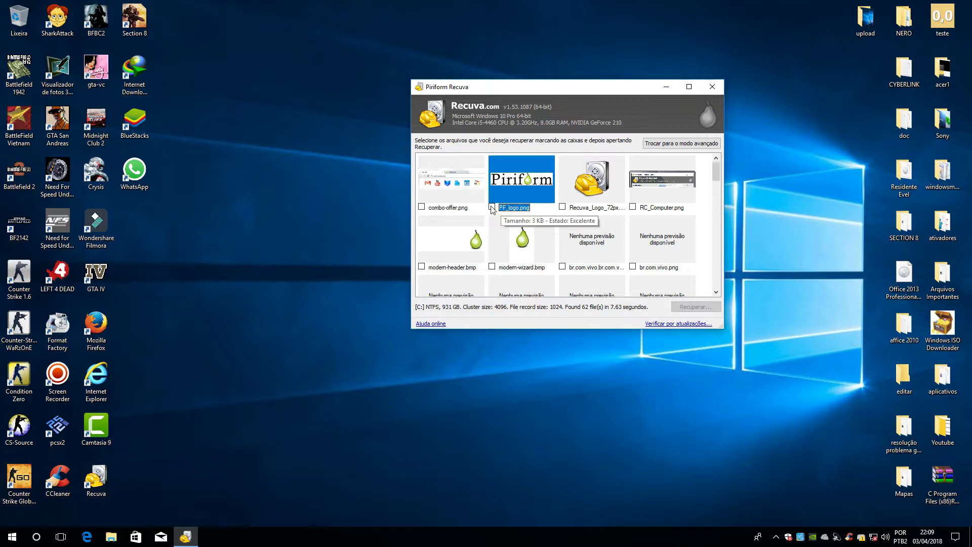
pyautogui.click(492, 207)
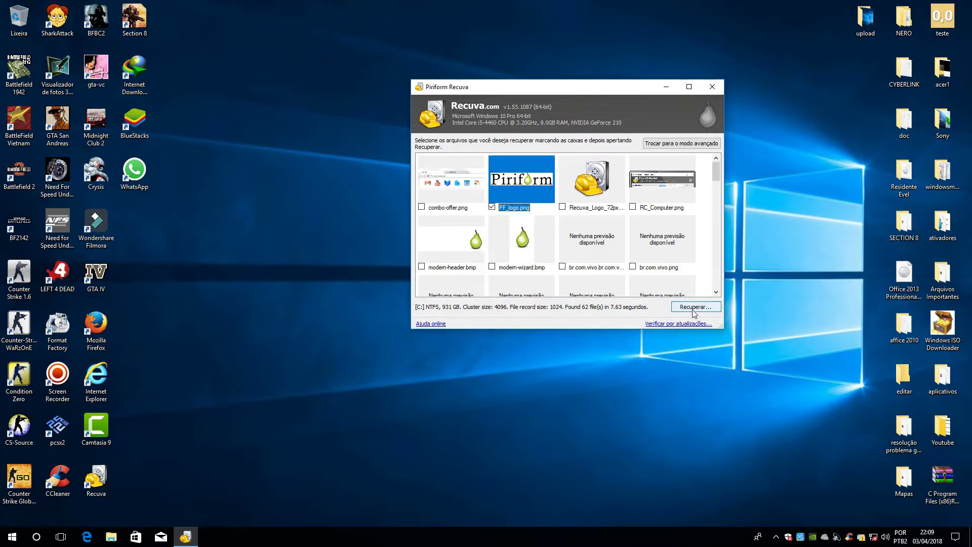
pyautogui.click(694, 309)
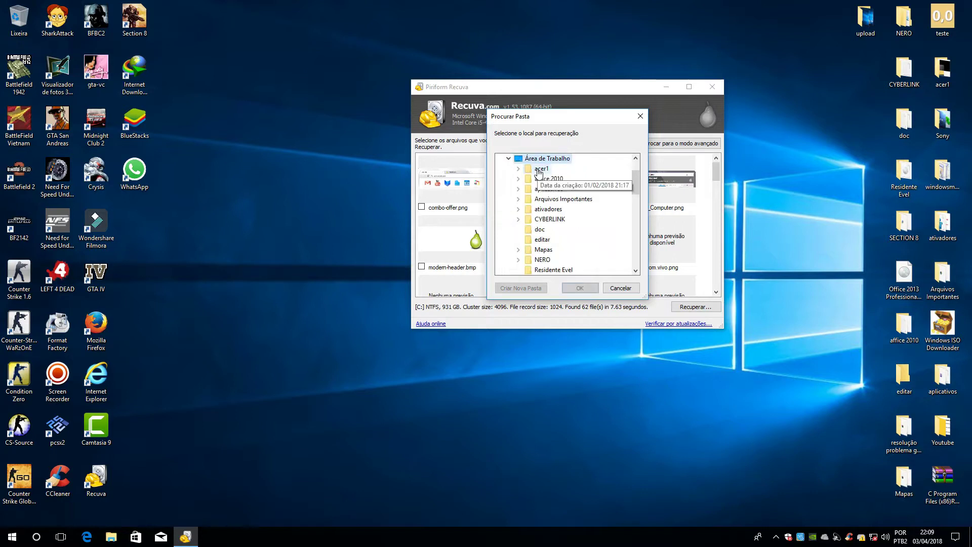
pyautogui.click(592, 288)
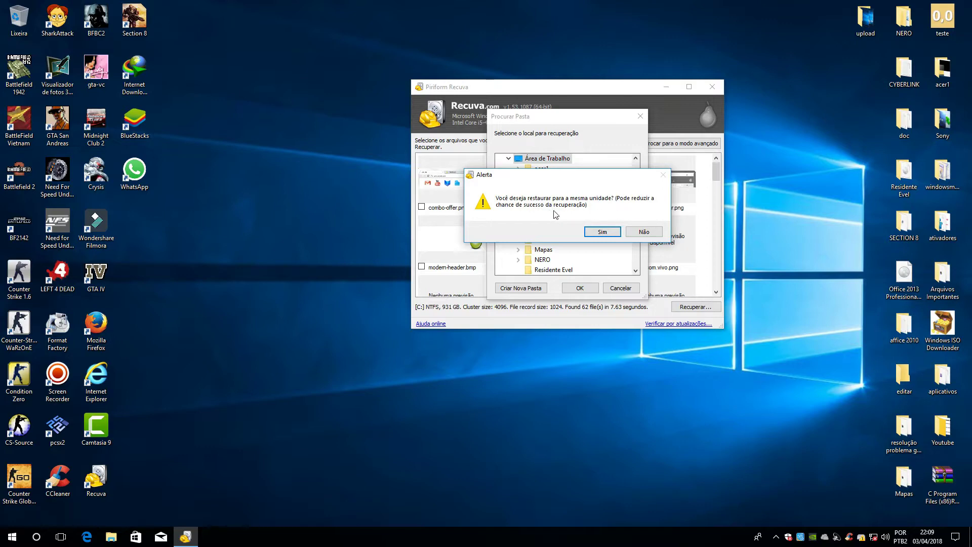
pyautogui.click(592, 234)
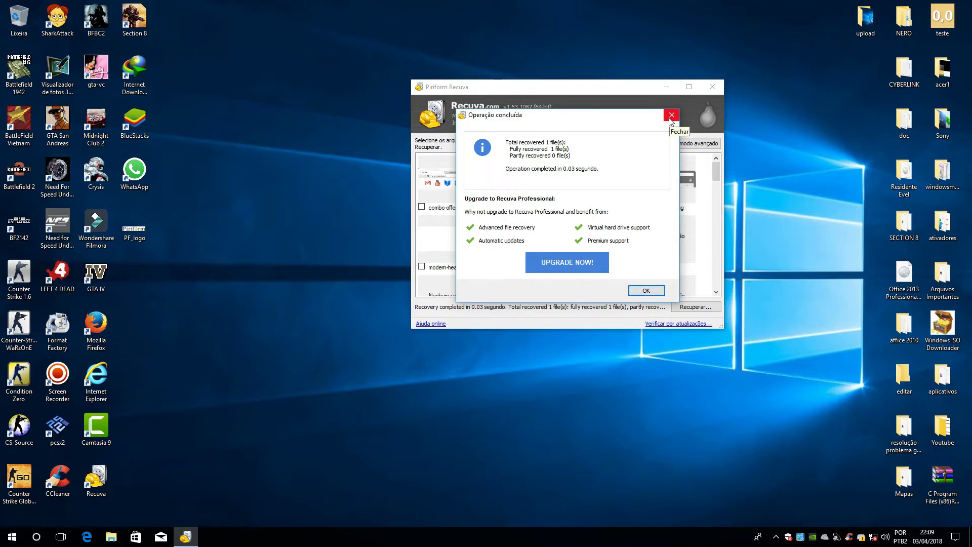
pyautogui.click(670, 122)
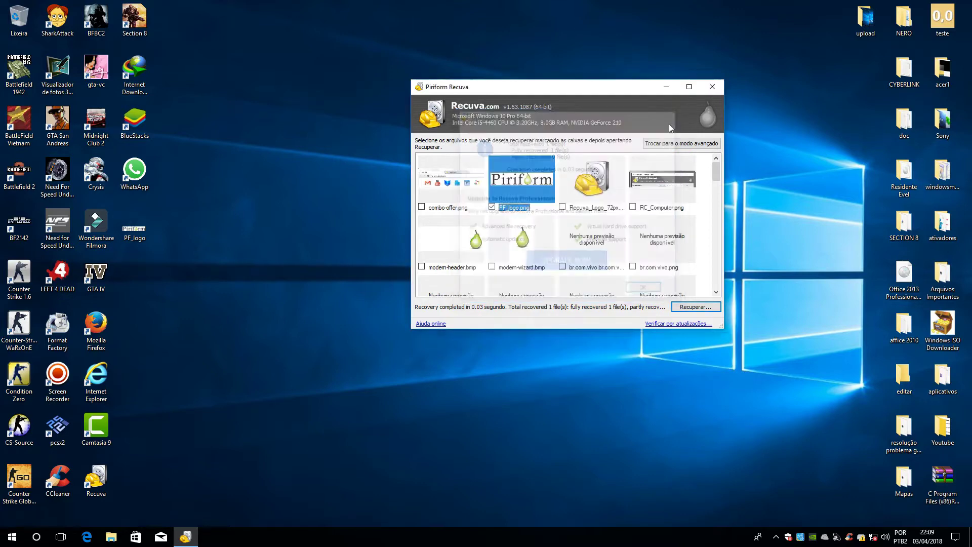
# Open the recovered PF_logo image from the desktop in Paint to check it, and close Paint
pyautogui.rightClick(146, 234)
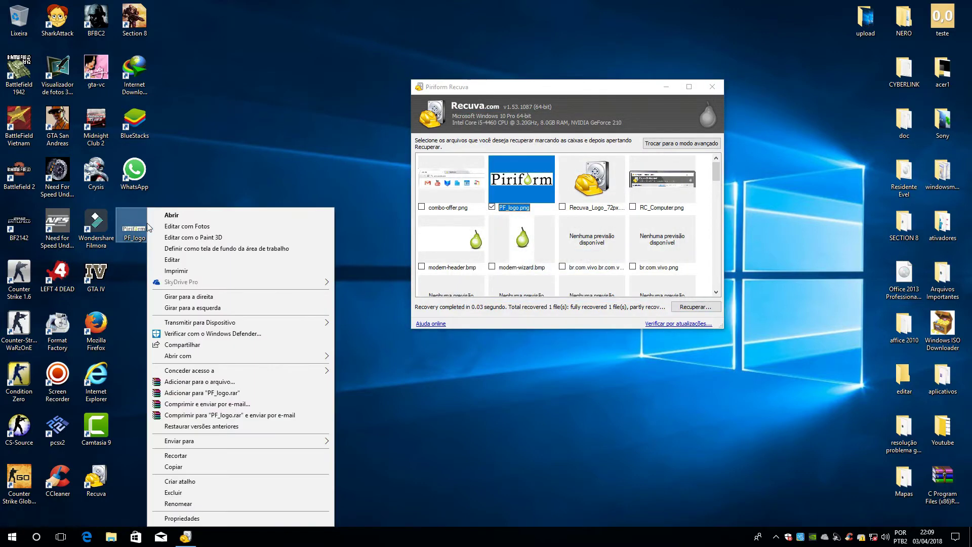
pyautogui.click(172, 259)
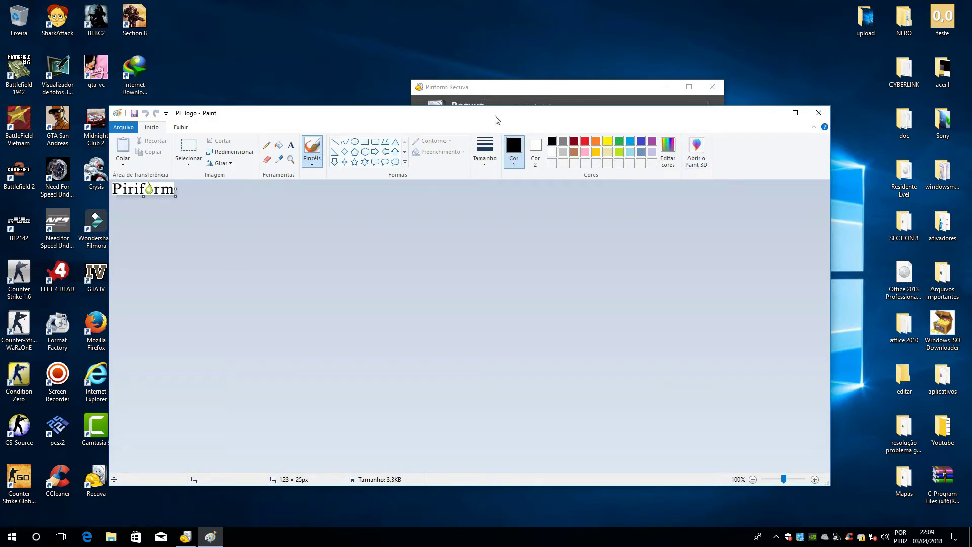
pyautogui.moveTo(495, 119)
pyautogui.mouseDown()
pyautogui.moveTo(617, 96)
pyautogui.moveTo(597, 95)
pyautogui.mouseUp()
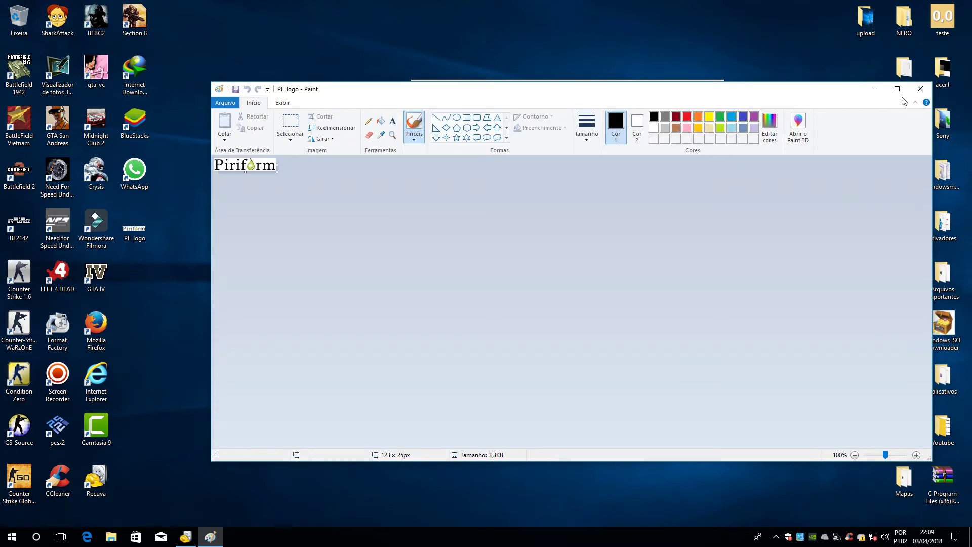
pyautogui.click(919, 90)
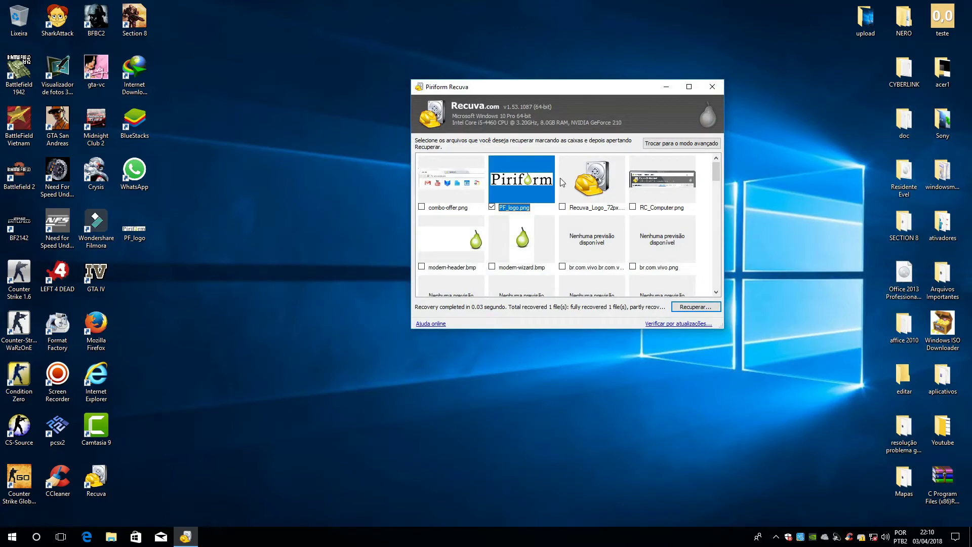
pyautogui.scroll(-5, 611, 242)
pyautogui.scroll(5, 610, 239)
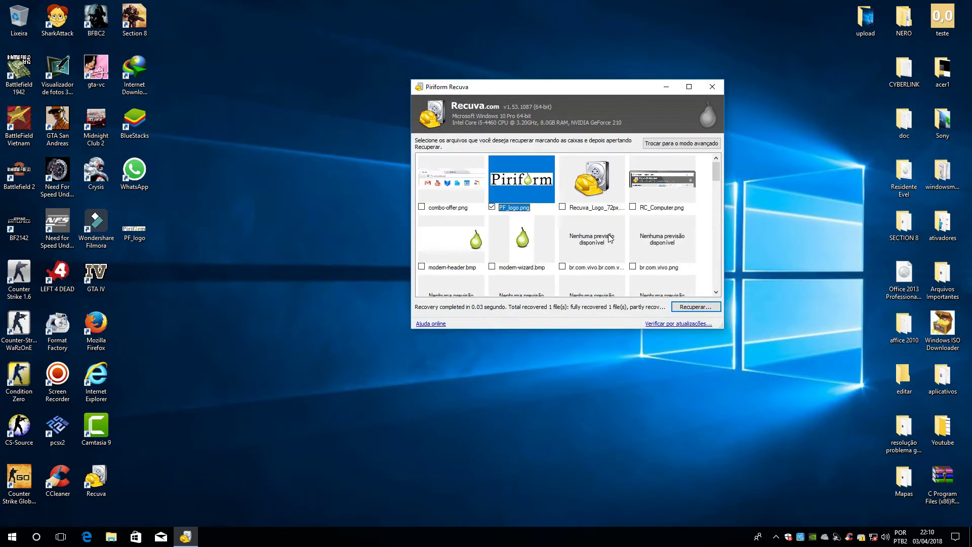